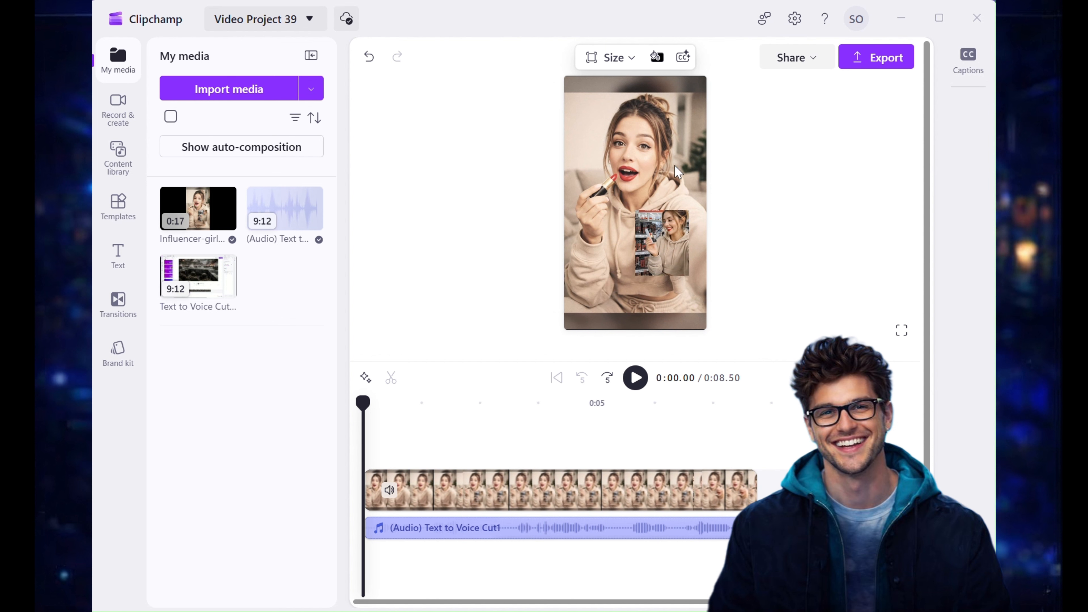
# Step: Generate AI autocaptions for the project, keeping the transcription language as English (United States)
pyautogui.click(962, 60)
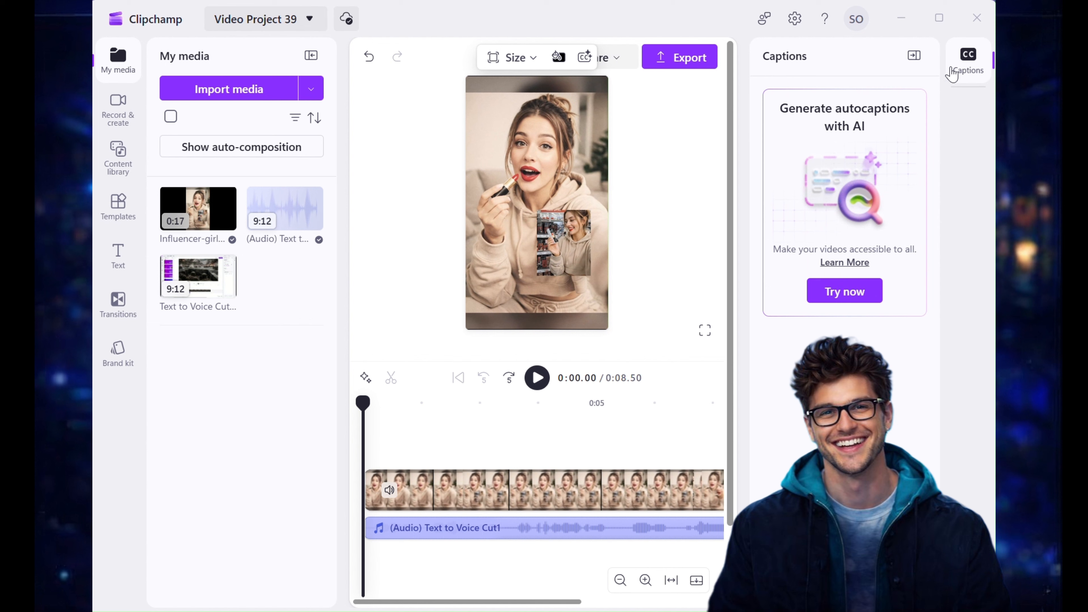
pyautogui.click(835, 292)
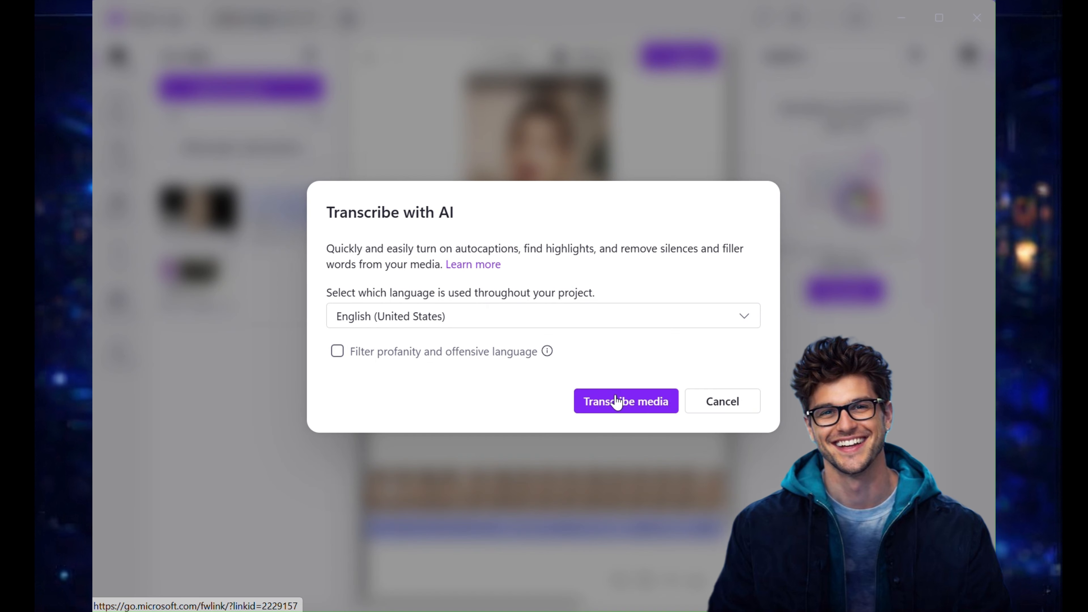
pyautogui.click(740, 318)
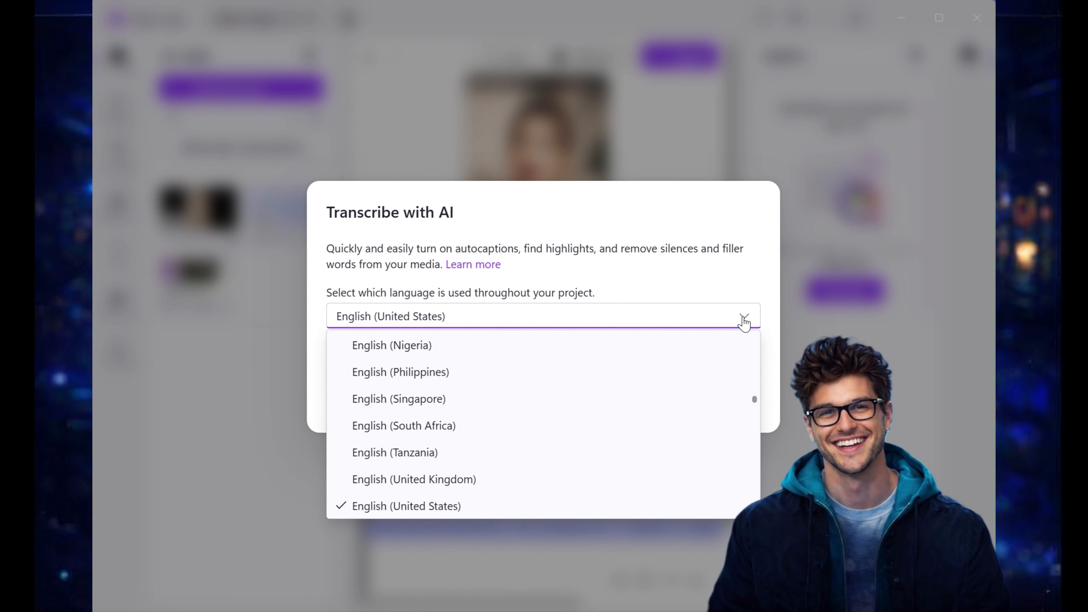
pyautogui.scroll(-2, 655, 379)
pyautogui.scroll(-1, 653, 380)
pyautogui.scroll(3, 634, 376)
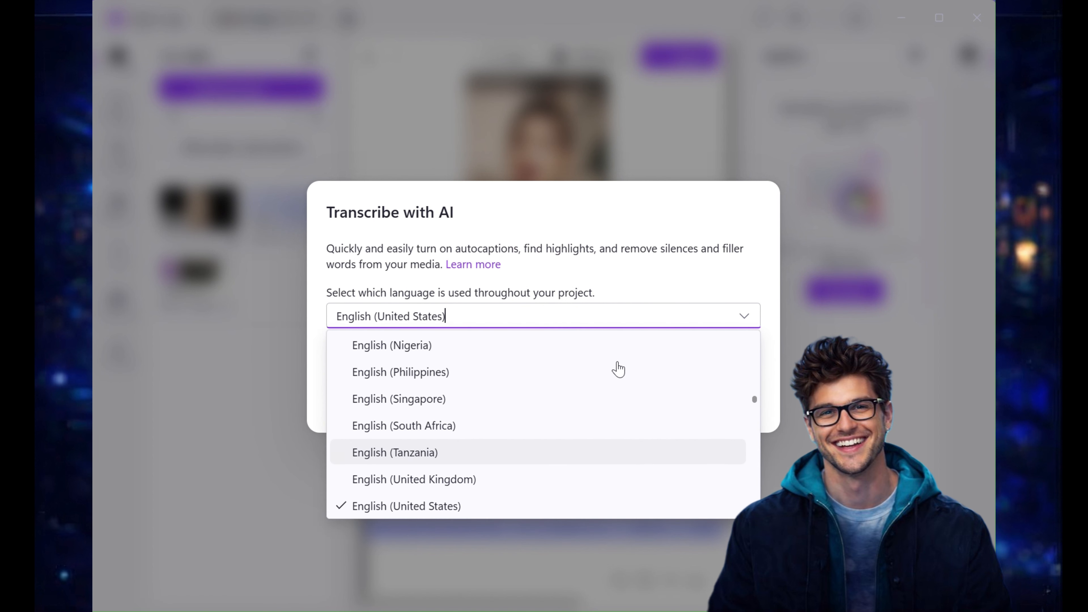
pyautogui.click(481, 312)
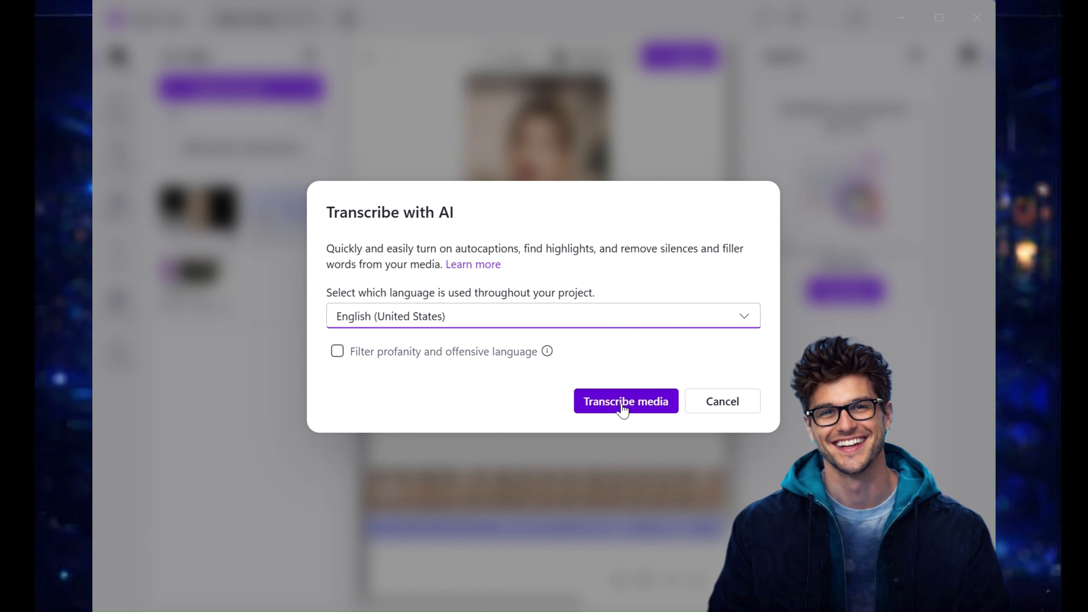
pyautogui.click(632, 408)
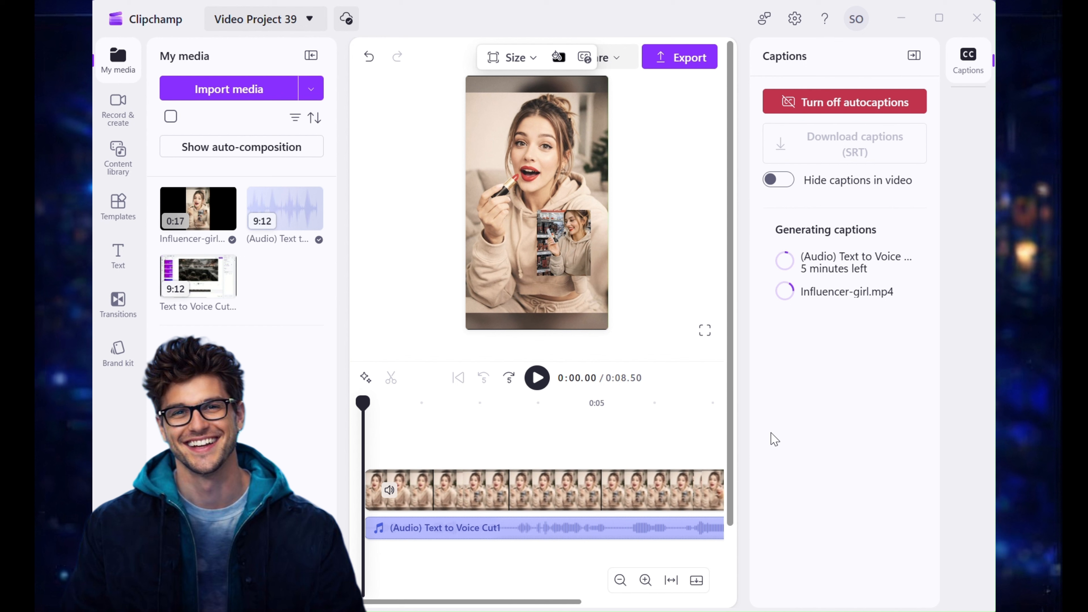
# Step: Play the video preview to review the generated captions
pyautogui.click(541, 381)
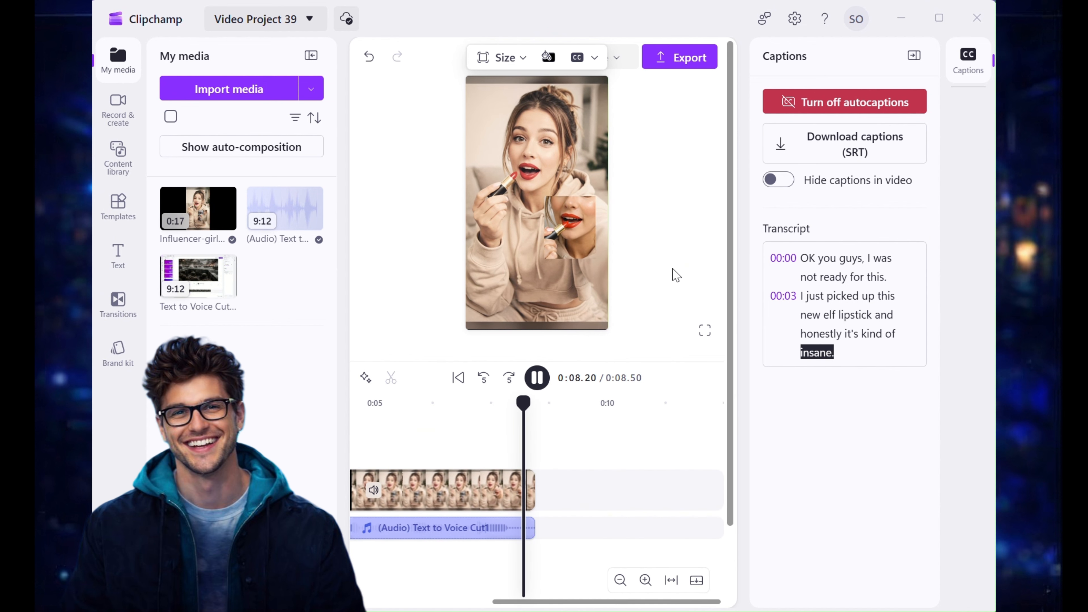
pyautogui.click(348, 167)
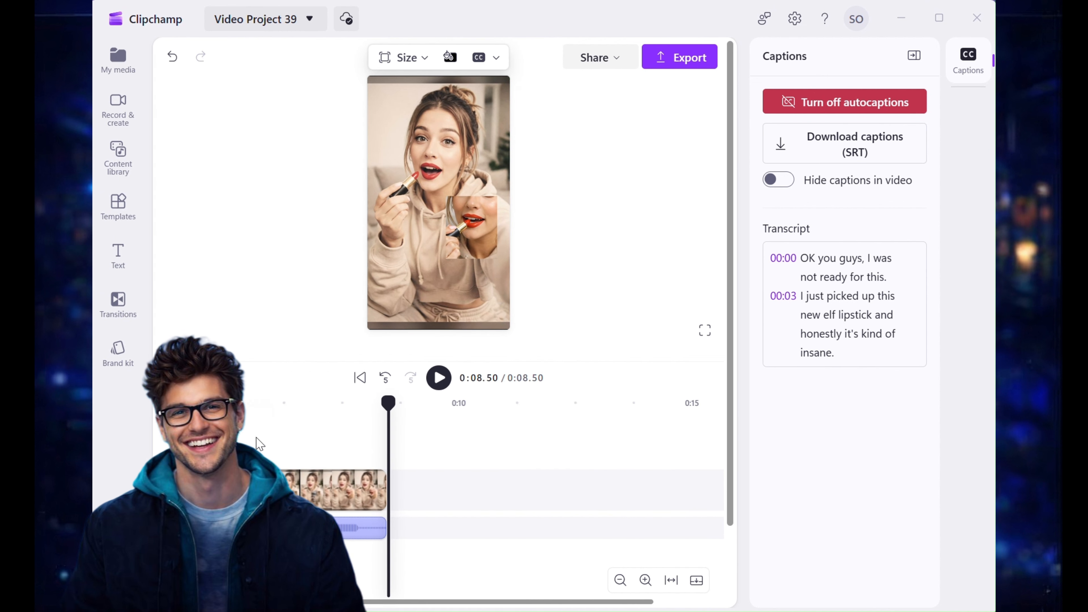
pyautogui.click(257, 438)
# Step: Select the caption on the preview and turn on its text shadow in the advanced text settings
pyautogui.click(433, 306)
pyautogui.click(433, 303)
pyautogui.click(919, 299)
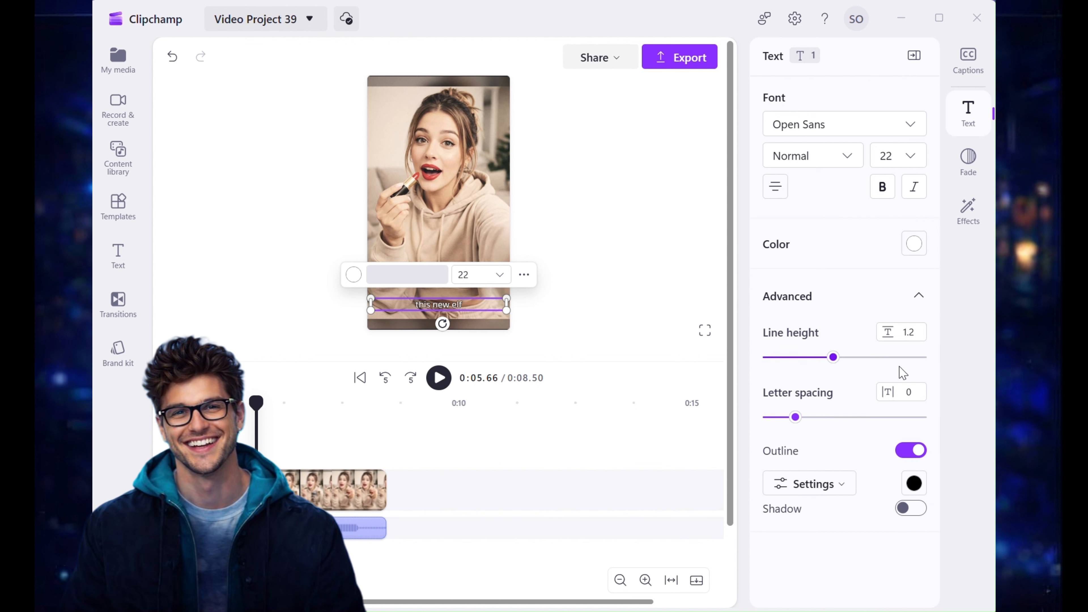
pyautogui.click(911, 510)
pyautogui.click(917, 295)
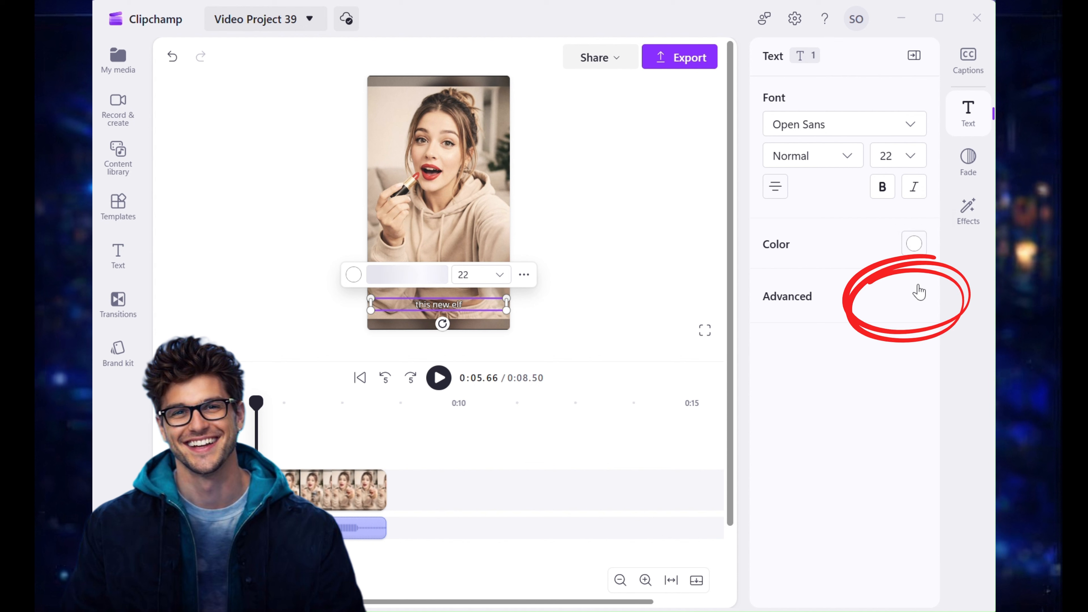
pyautogui.click(919, 297)
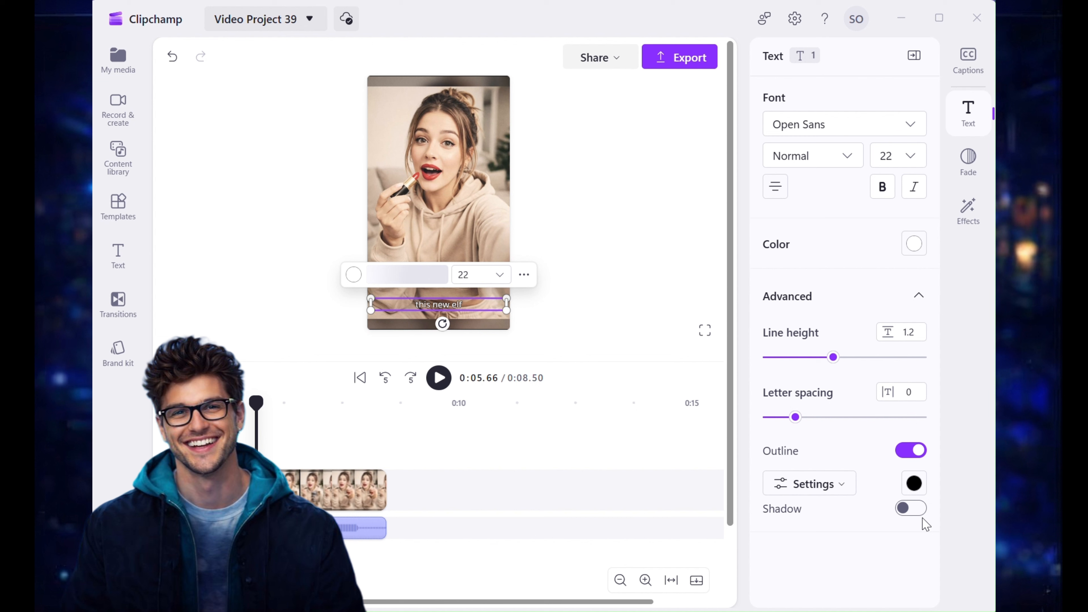
pyautogui.click(911, 508)
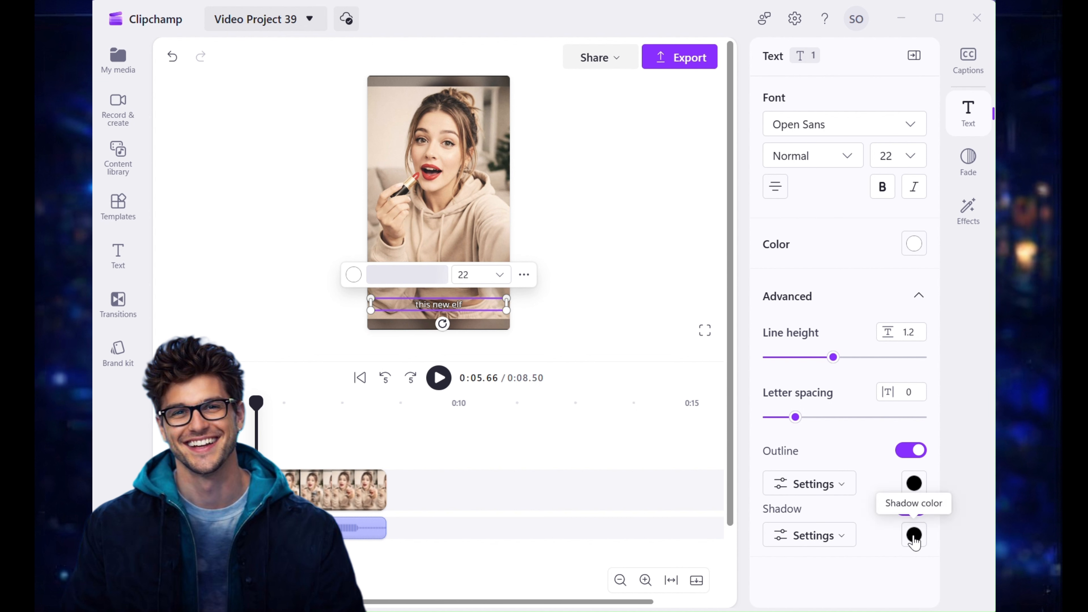
# Step: Set the caption outline width to Thick and its outline color to Dark Red
pyautogui.click(839, 490)
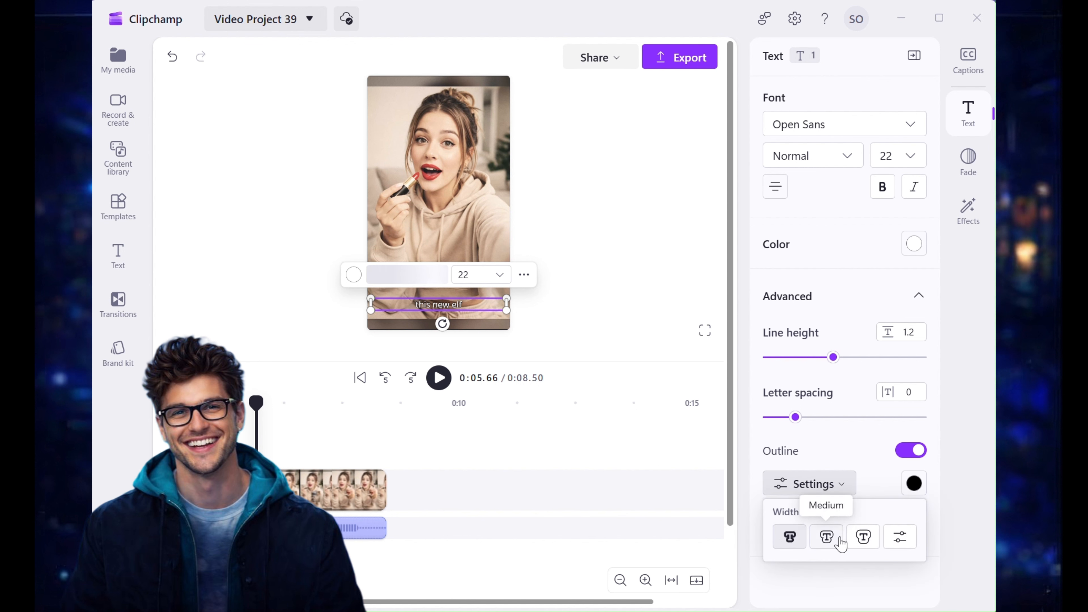
pyautogui.click(872, 537)
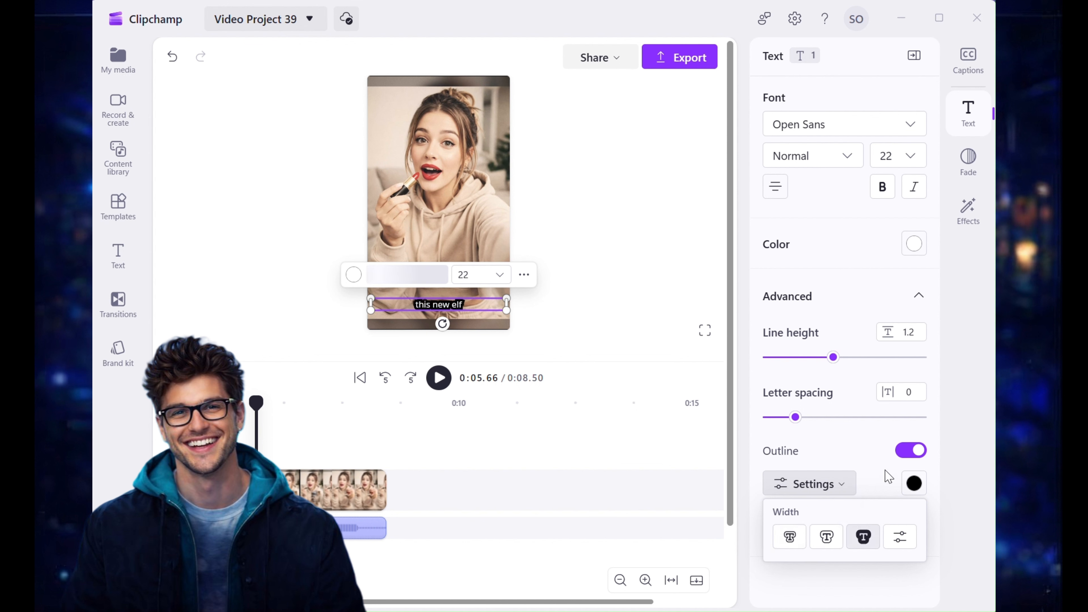
pyautogui.click(914, 484)
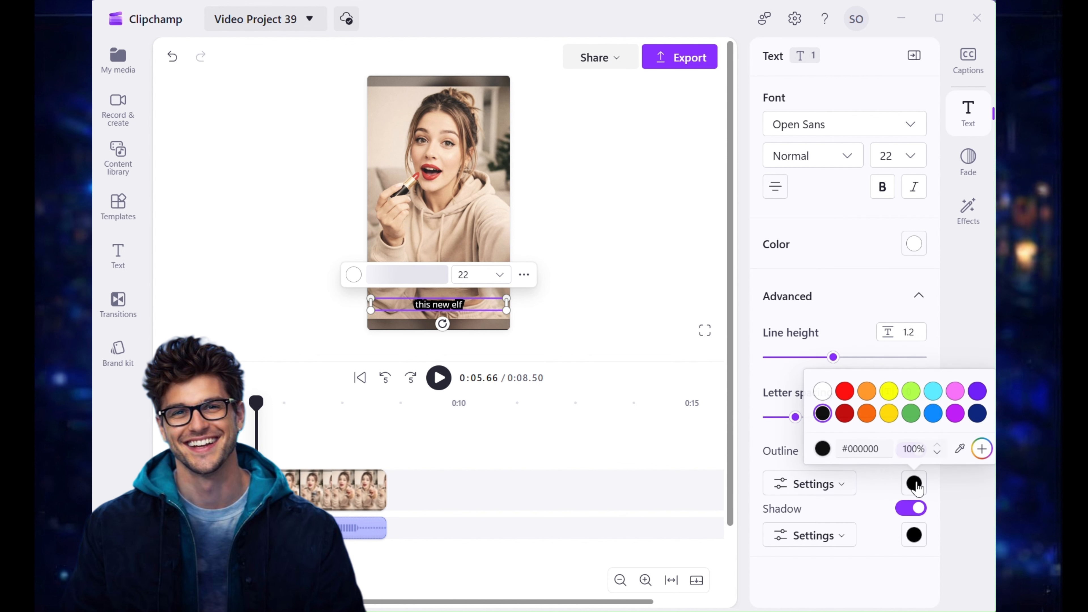
pyautogui.click(846, 418)
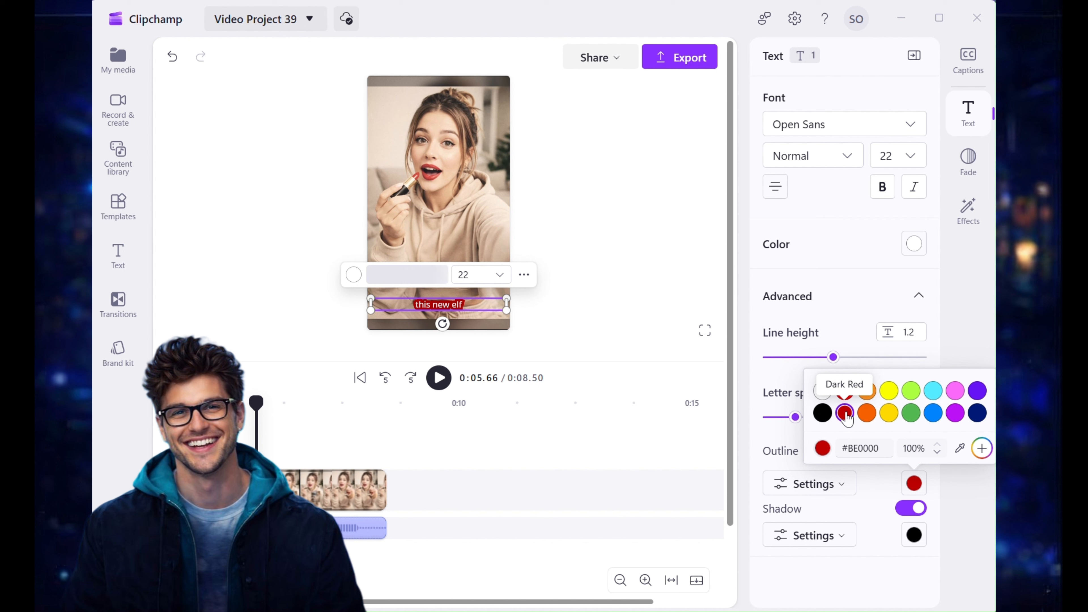
# Step: Make the caption text bold and set the shadow distance to Far
pyautogui.click(885, 189)
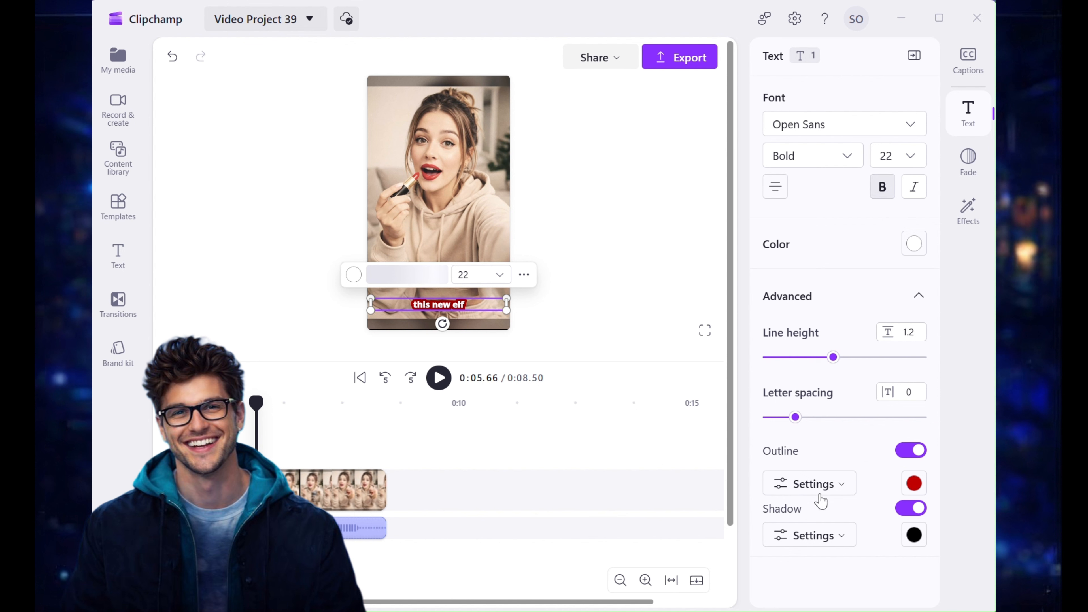
pyautogui.click(914, 536)
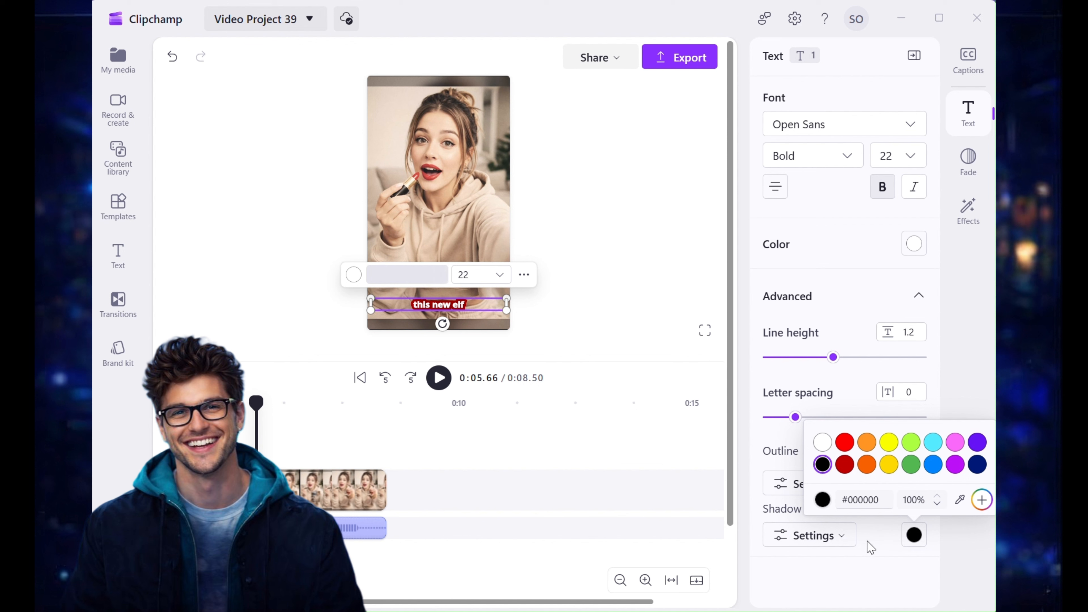
pyautogui.click(844, 536)
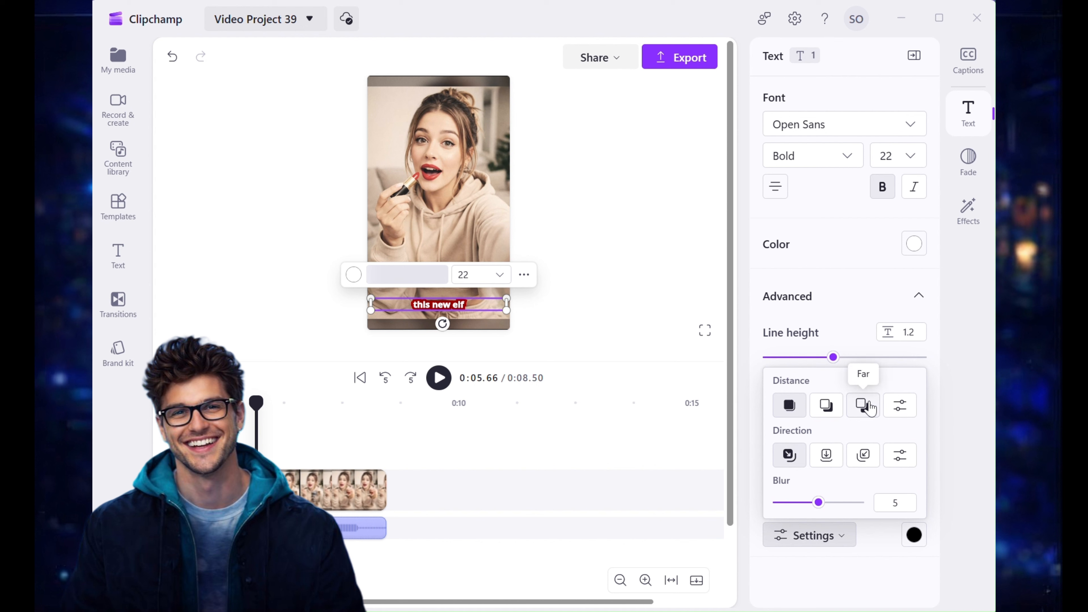
pyautogui.click(863, 405)
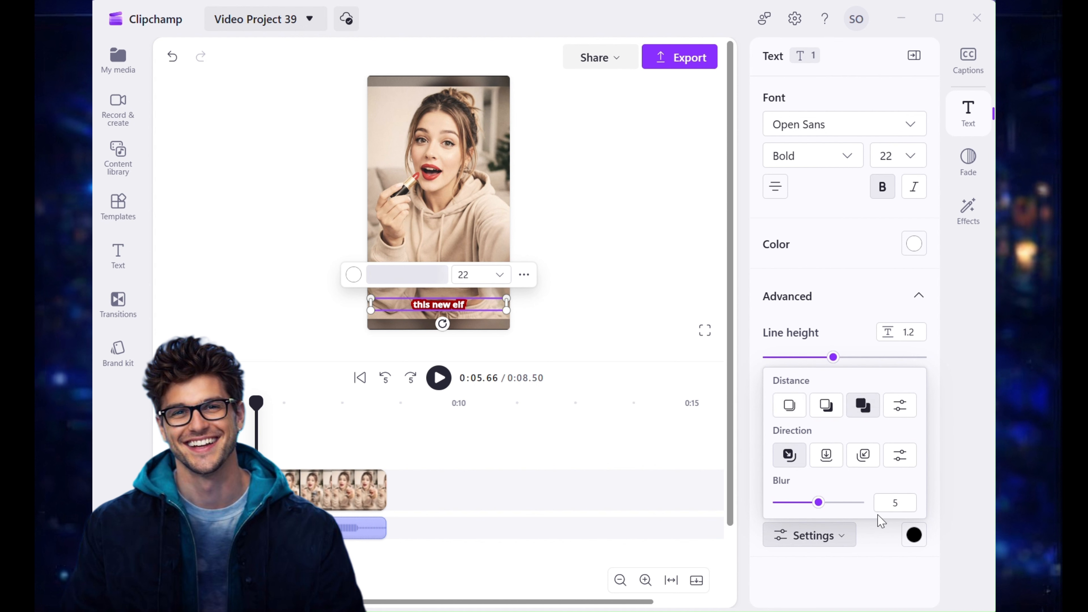
pyautogui.click(888, 575)
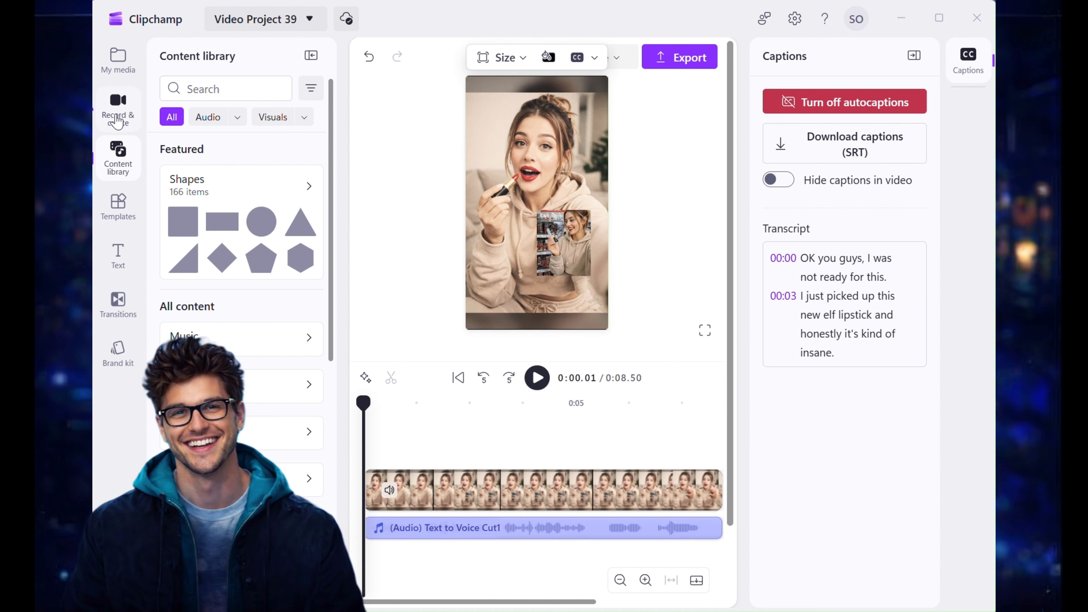
# Step: Collapse the side panel and play the video from the start to review the styled captions
pyautogui.click(117, 120)
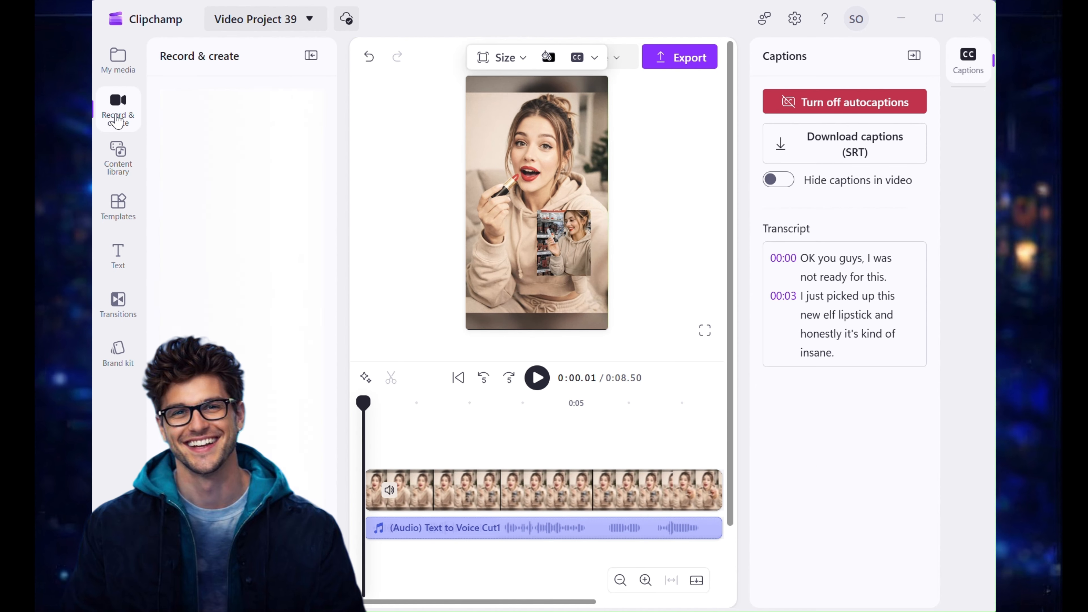
pyautogui.click(314, 55)
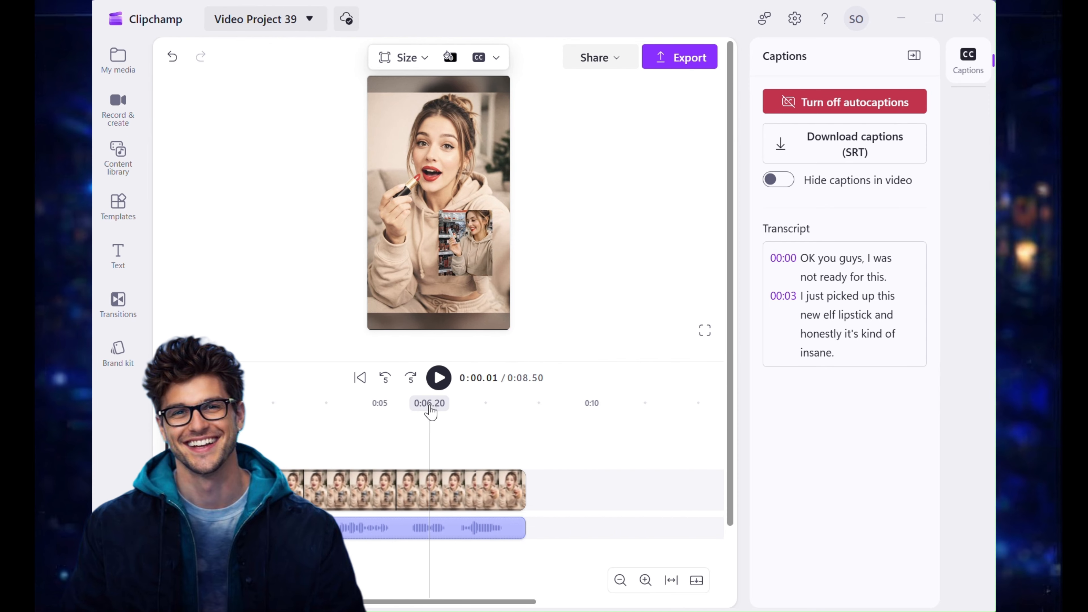
pyautogui.click(438, 377)
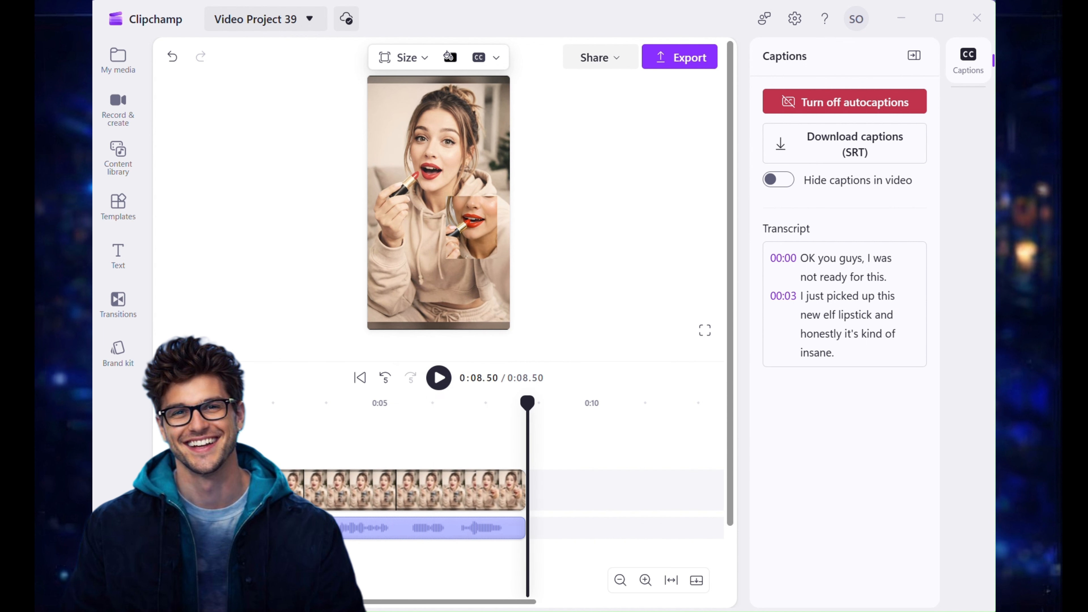
pyautogui.click(159, 444)
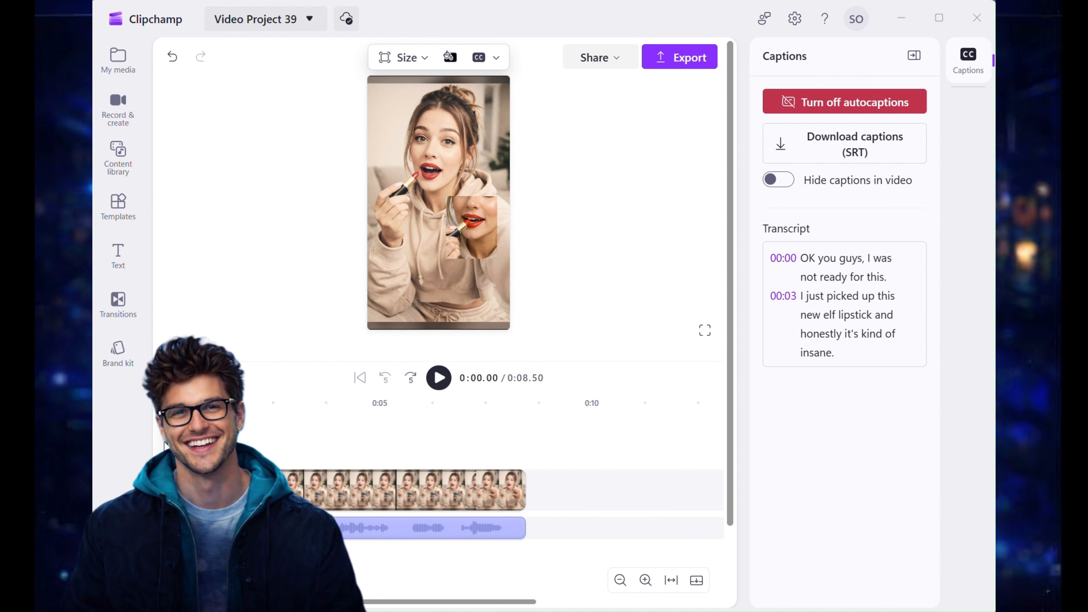
pyautogui.click(437, 380)
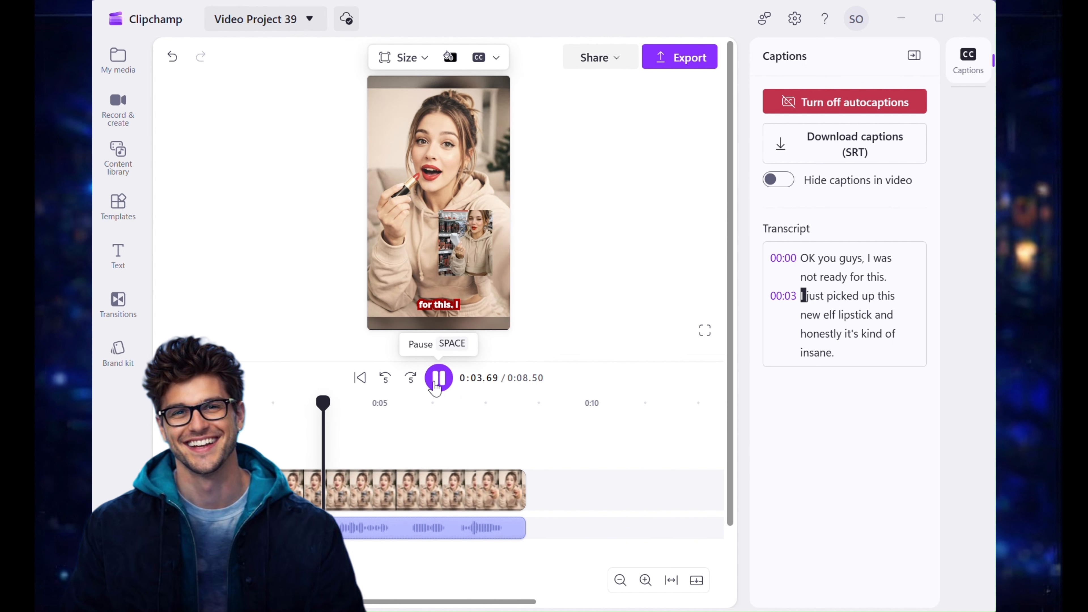
pyautogui.click(438, 378)
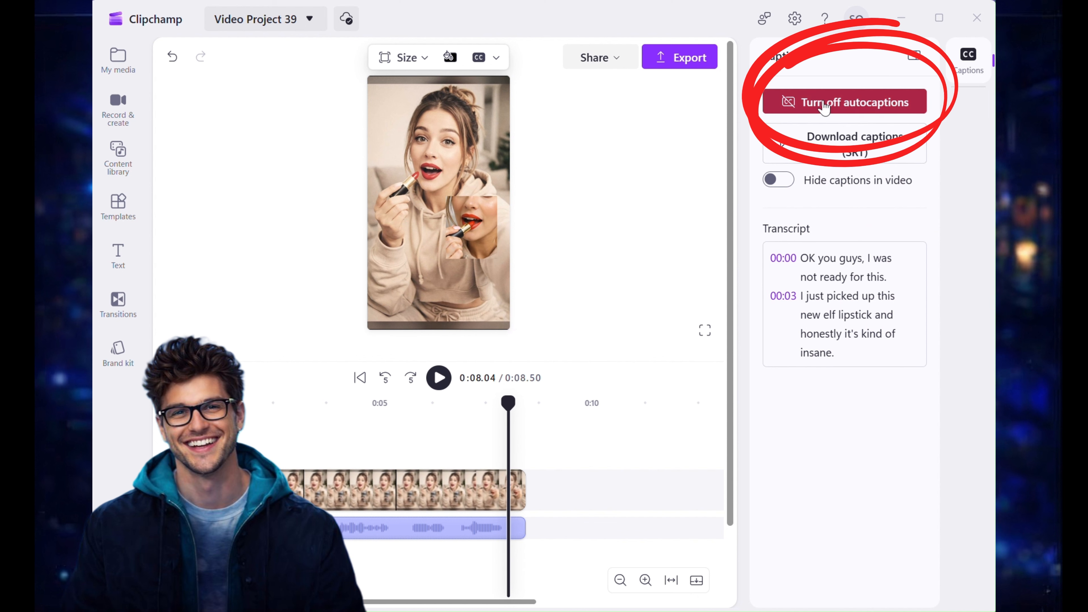
# Step: Turn off autocaptions and regenerate them with the English (United States) language settings
pyautogui.click(825, 107)
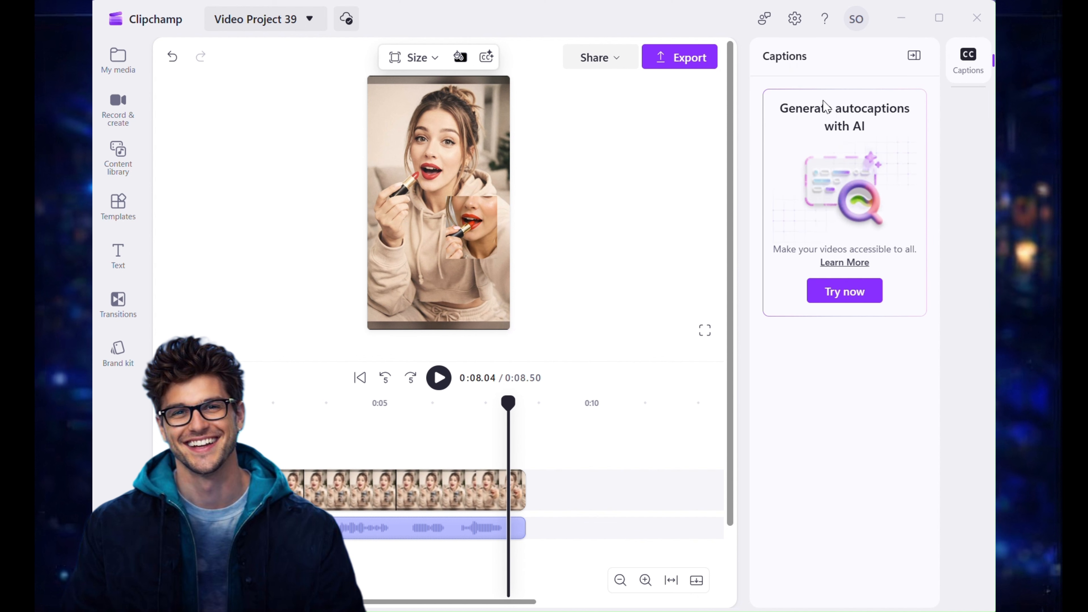
pyautogui.click(844, 291)
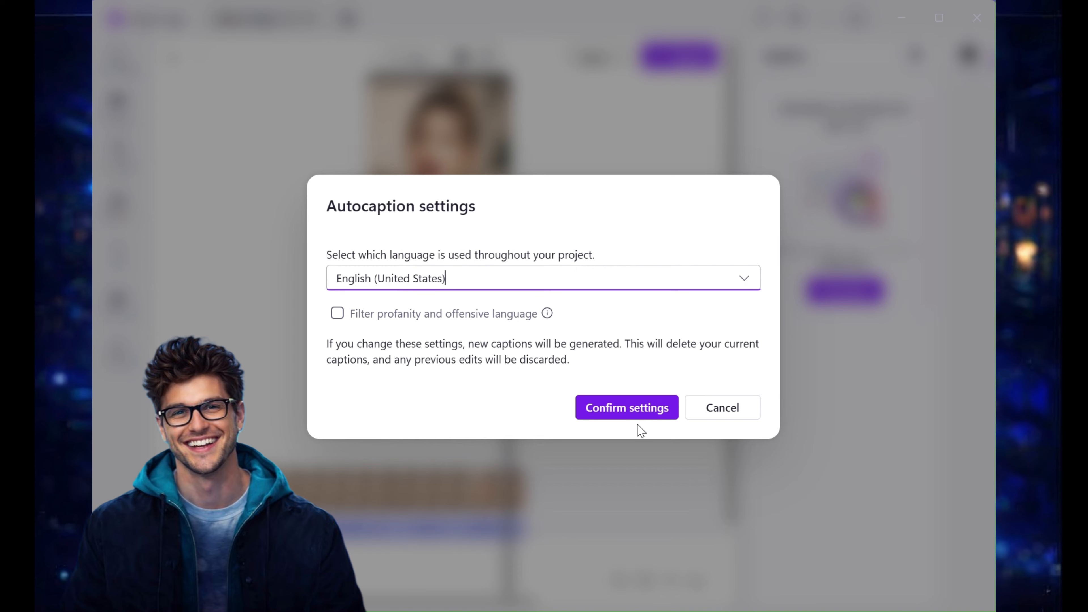
pyautogui.click(636, 420)
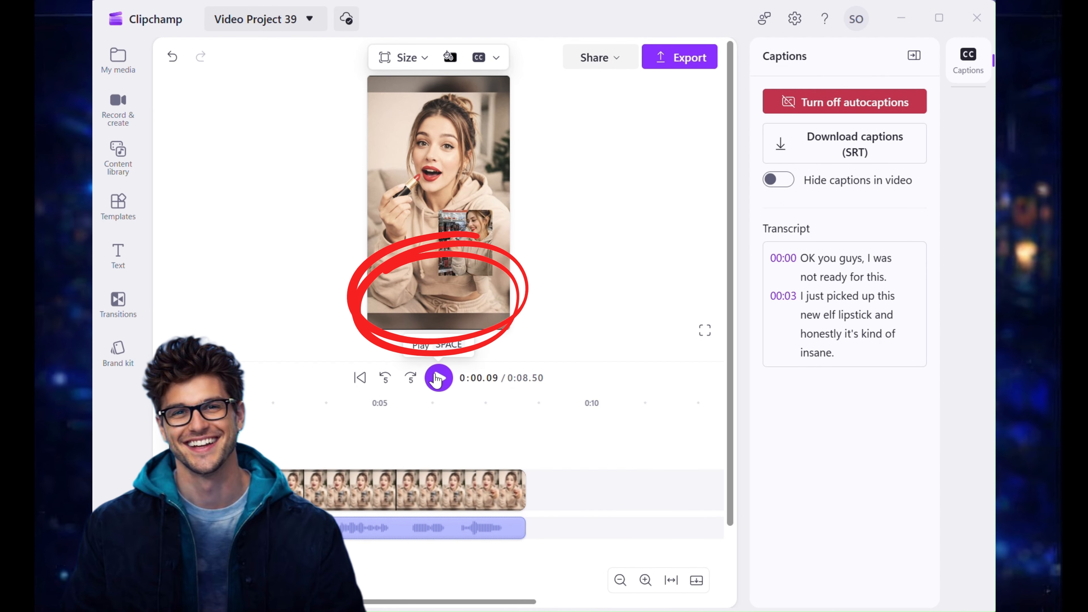
# Step: Select the caption on the preview and set its font size to 40
pyautogui.click(438, 378)
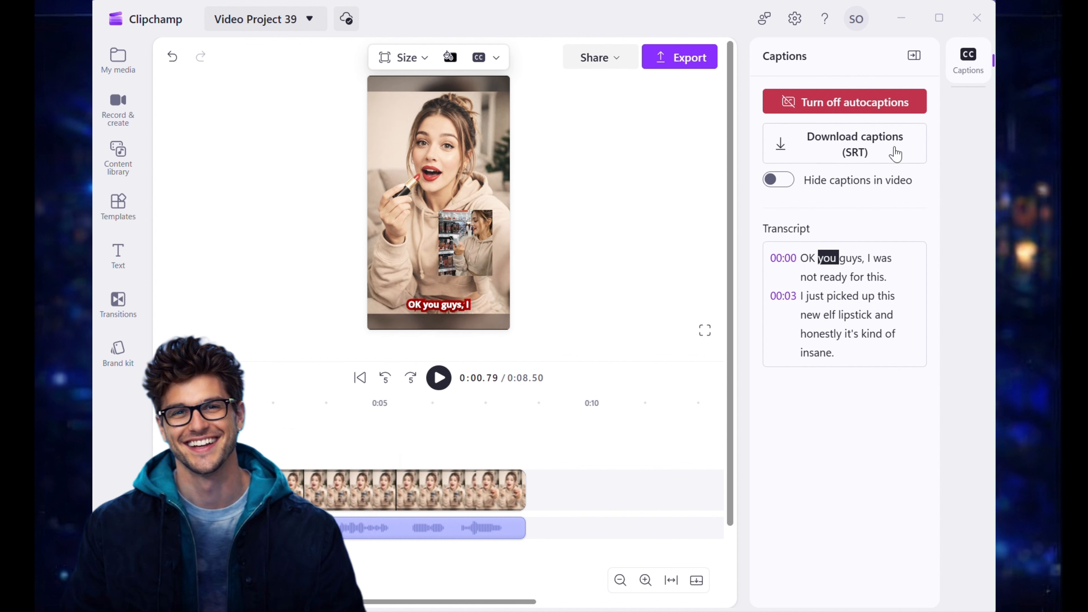
pyautogui.click(440, 306)
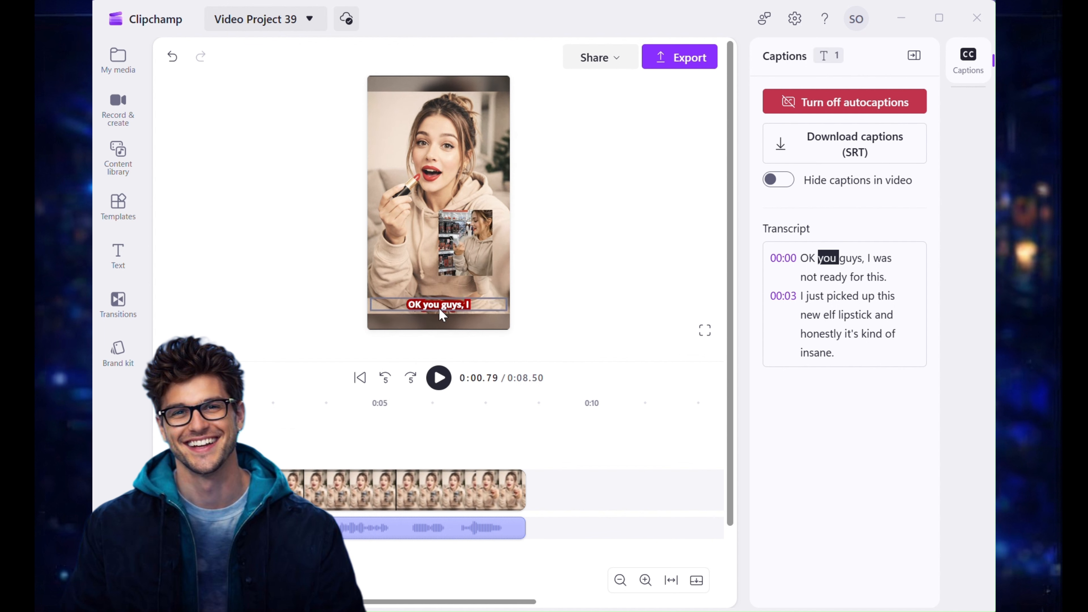
pyautogui.click(499, 276)
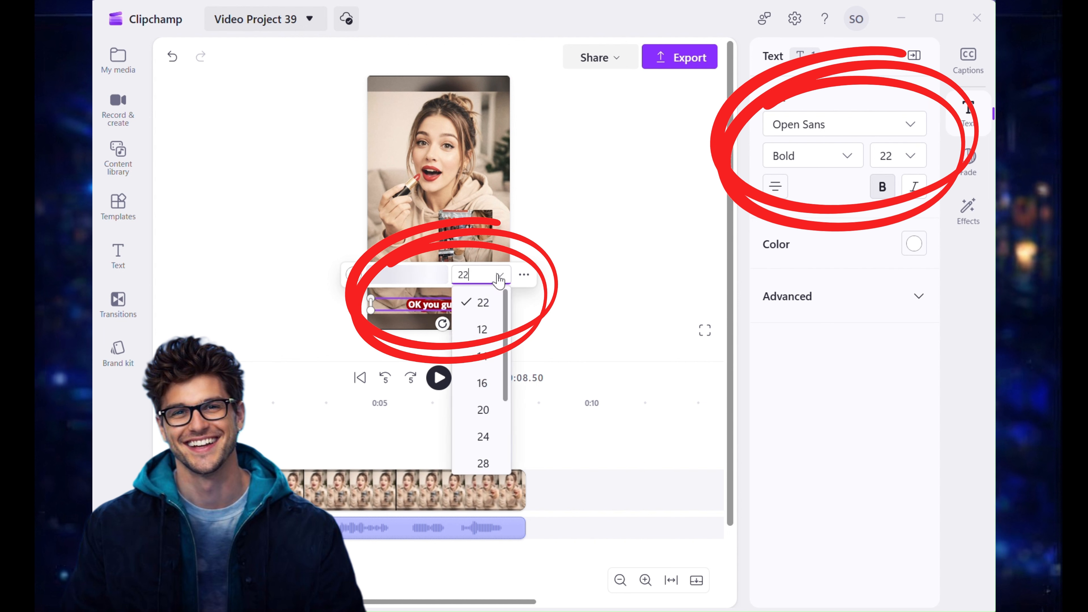
pyautogui.scroll(-2, 480, 343)
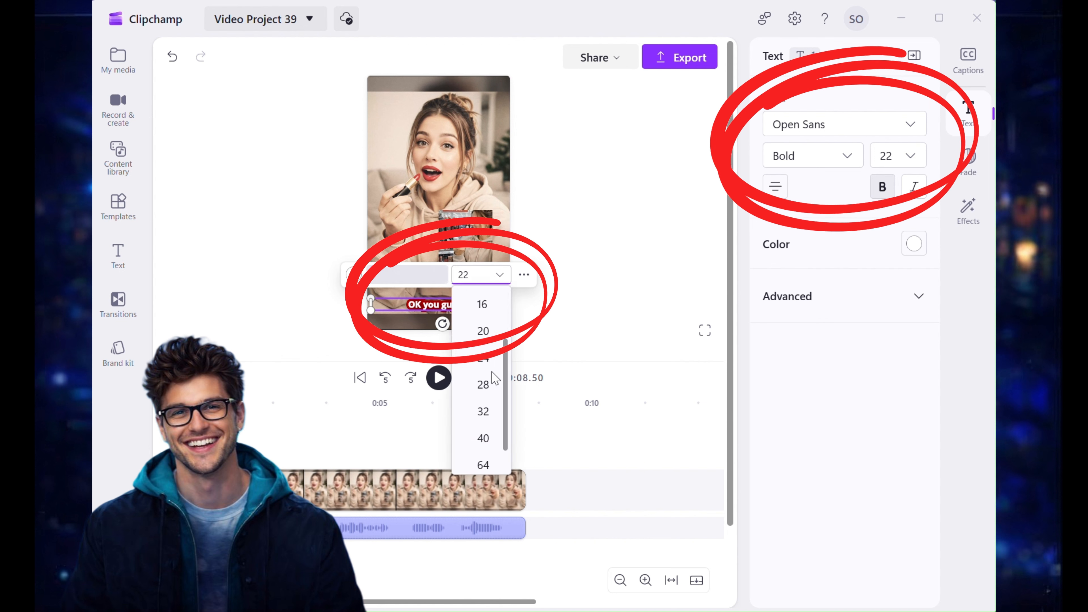
pyautogui.click(481, 411)
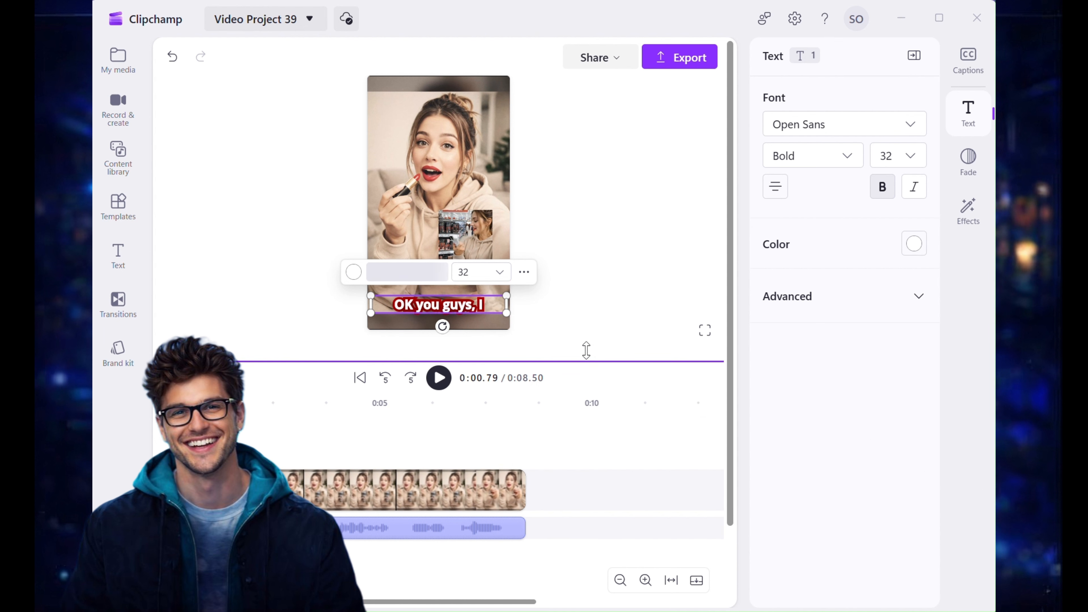
pyautogui.click(500, 272)
pyautogui.click(481, 412)
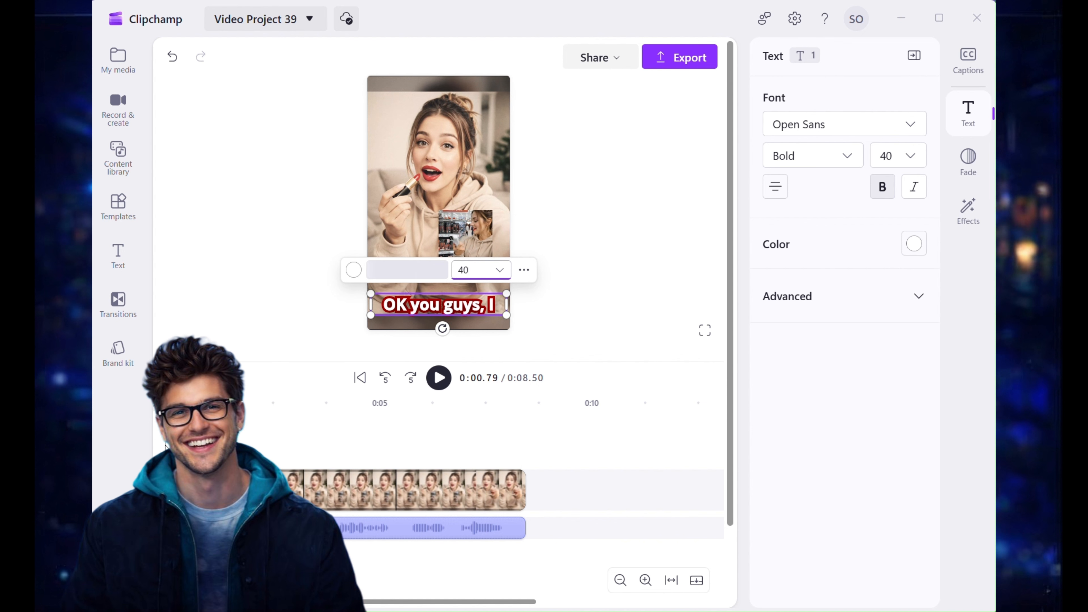
# Step: Change the caption font to Montserrat
pyautogui.click(165, 447)
pyautogui.click(439, 378)
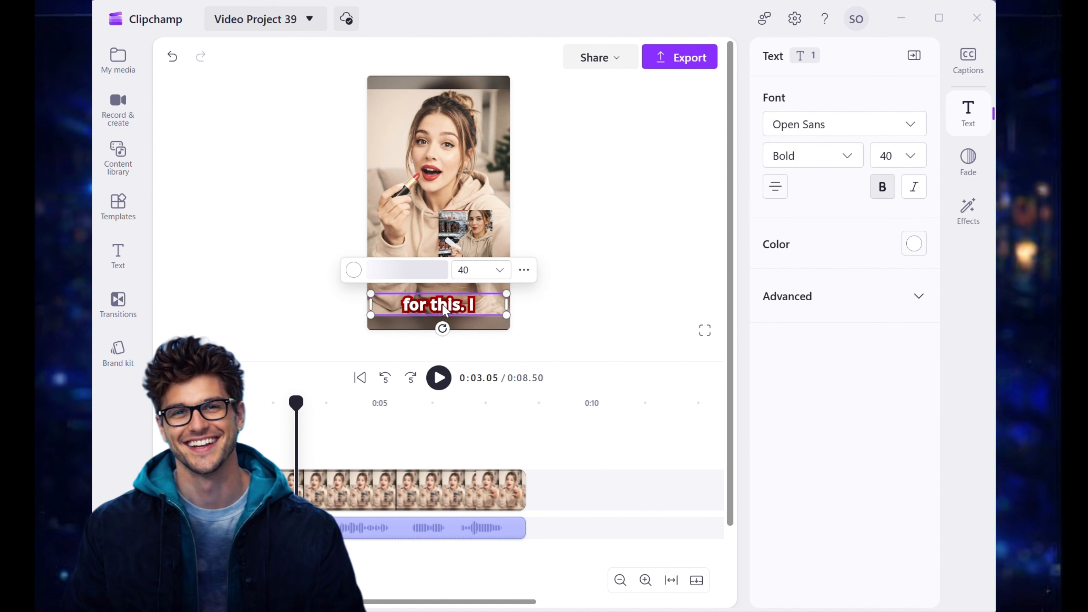
pyautogui.click(830, 114)
pyautogui.write('m')
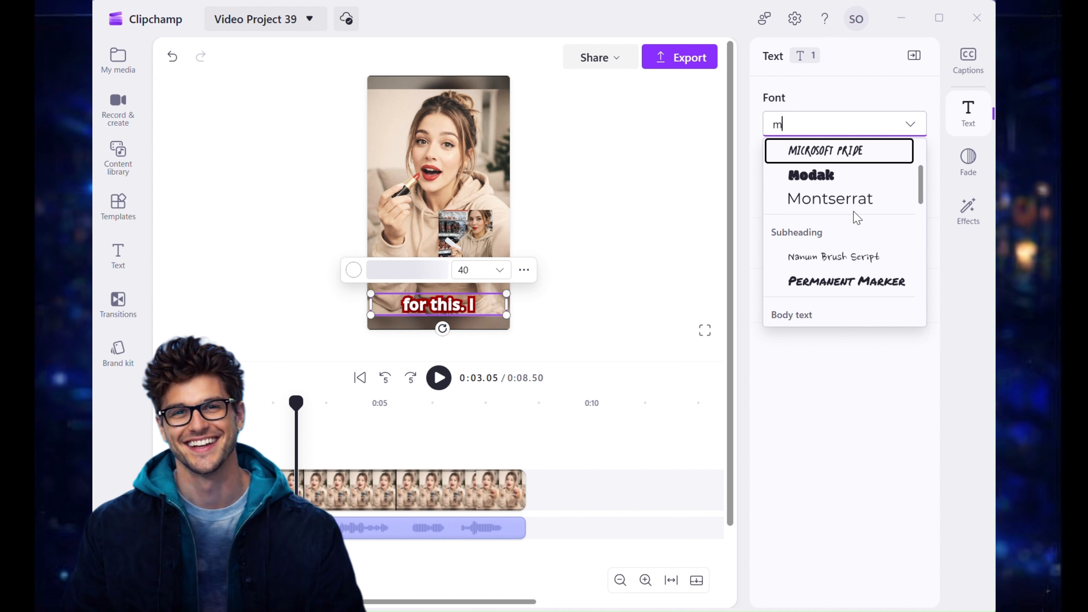
pyautogui.click(857, 210)
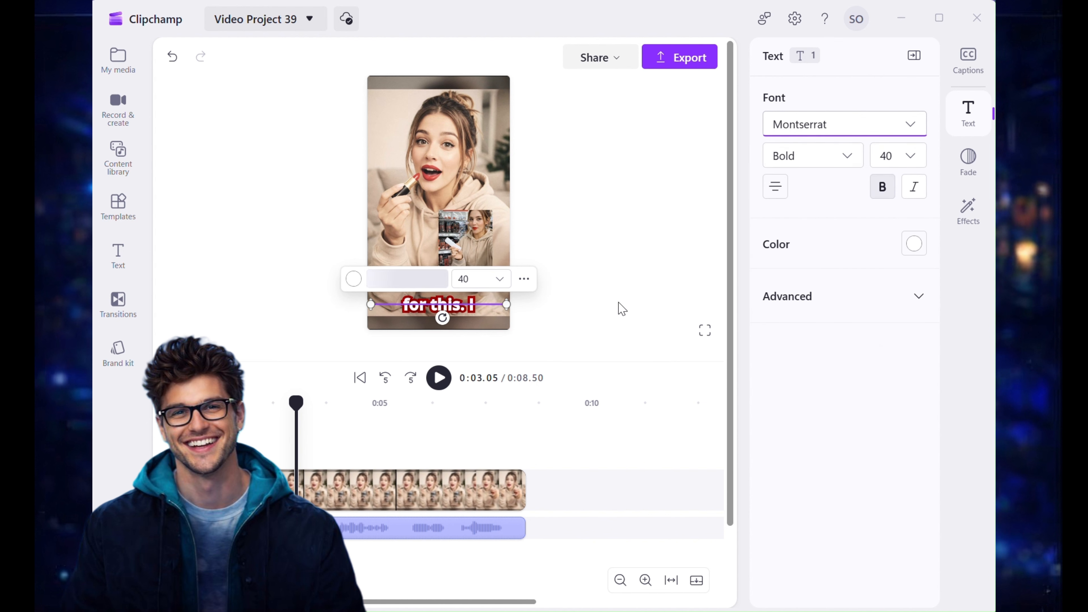